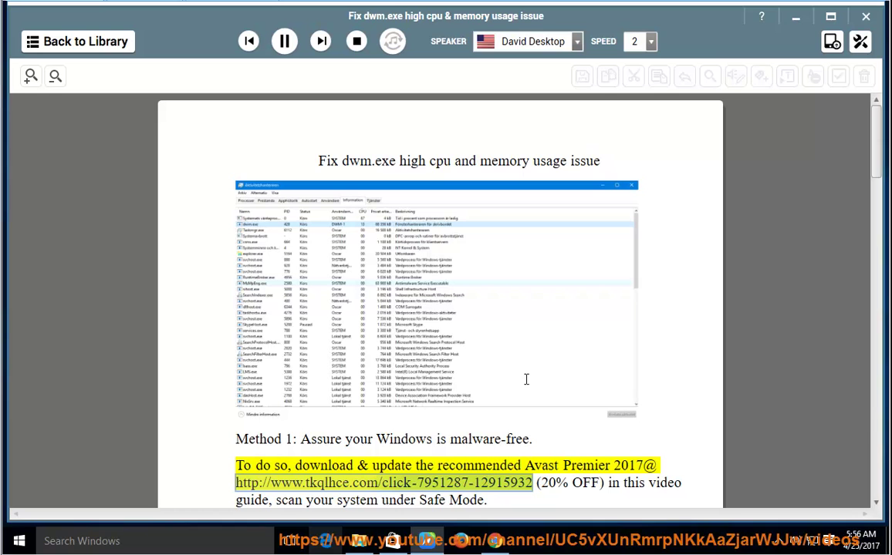
- Check the speaker volume, let the dwm.exe guide play through Method 3, then pause it
{"action": "left_click", "coordinate": [774, 547]}
{"action": "left_click", "coordinate": [759, 548]}
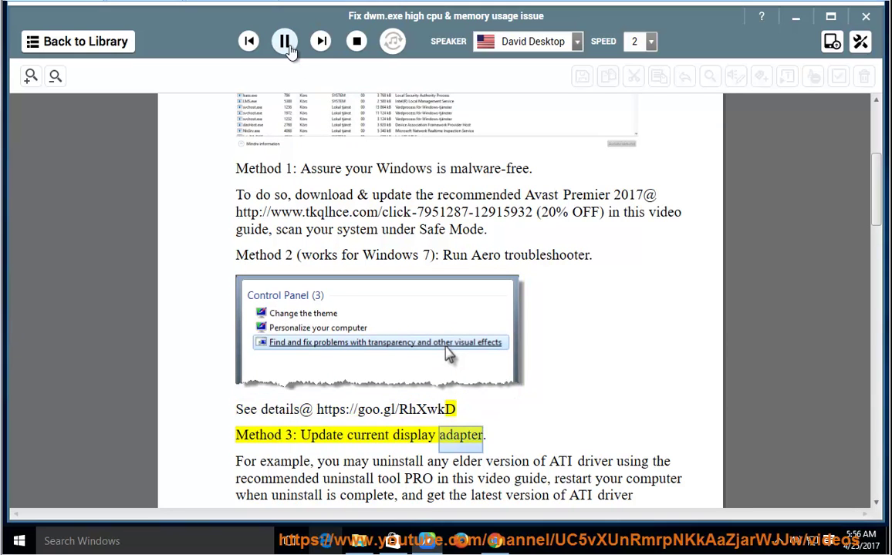
{"action": "left_click", "coordinate": [284, 41]}
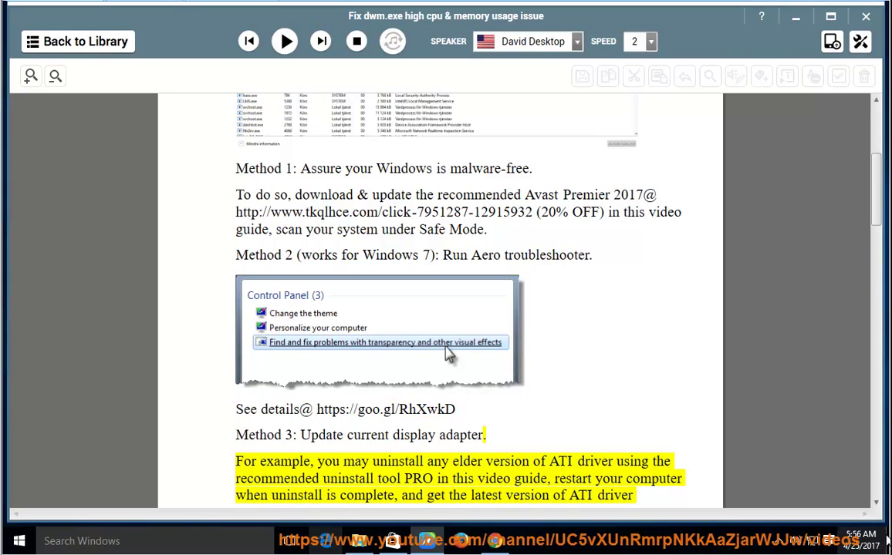
- Open Device Manager in Computer Management and view the Display adapters properties
{"action": "left_click", "coordinate": [888, 541]}
{"action": "right_click", "coordinate": [23, 110]}
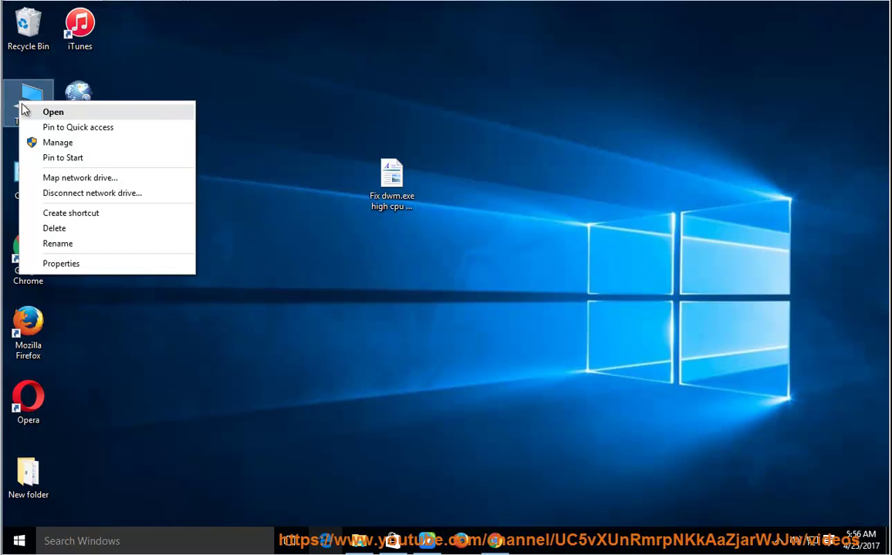
{"action": "left_click", "coordinate": [93, 143]}
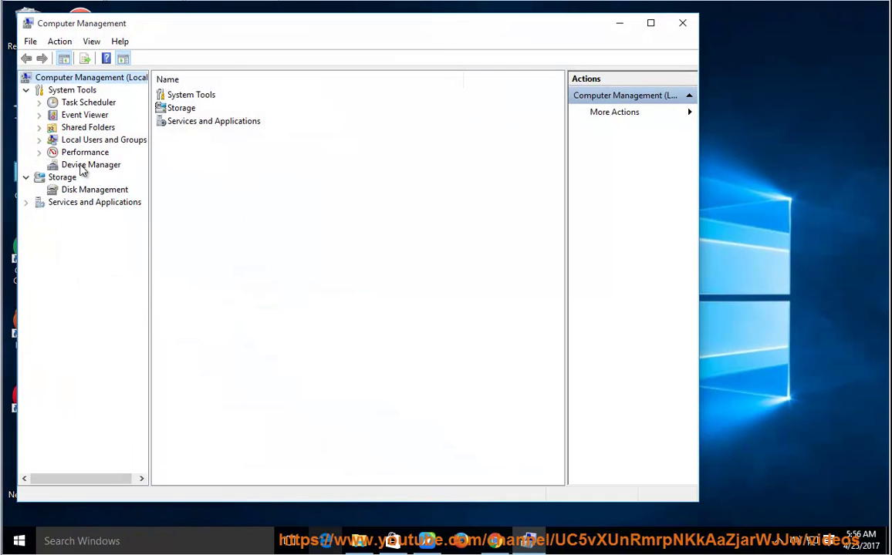
{"action": "left_click", "coordinate": [98, 166]}
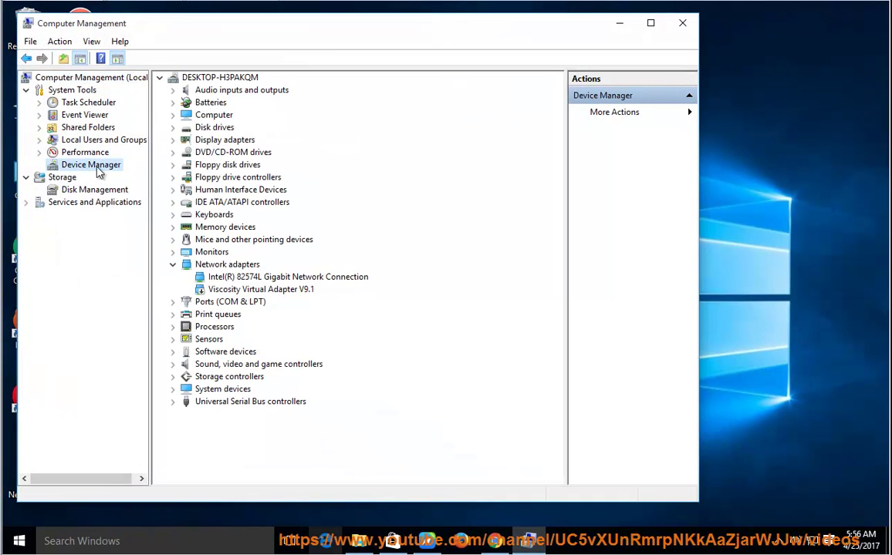
{"action": "left_click", "coordinate": [211, 142]}
{"action": "right_click", "coordinate": [211, 142]}
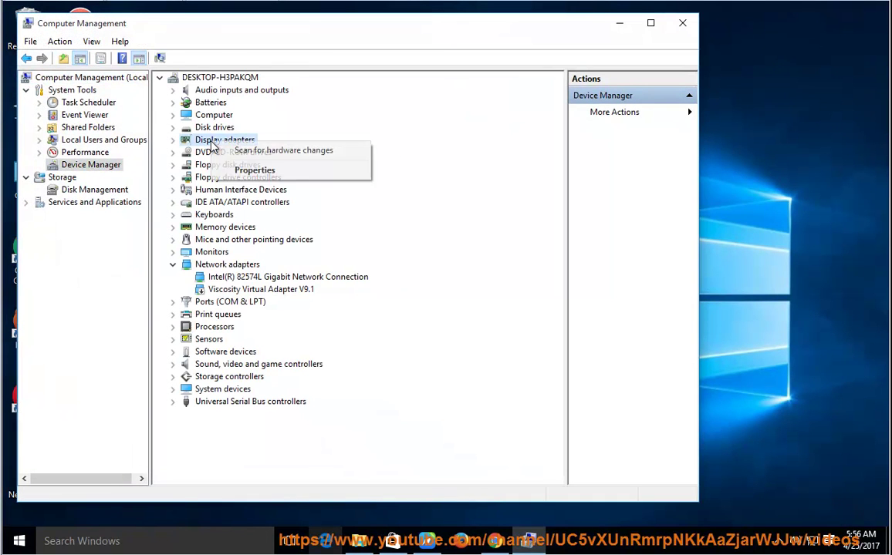
{"action": "left_click", "coordinate": [255, 169]}
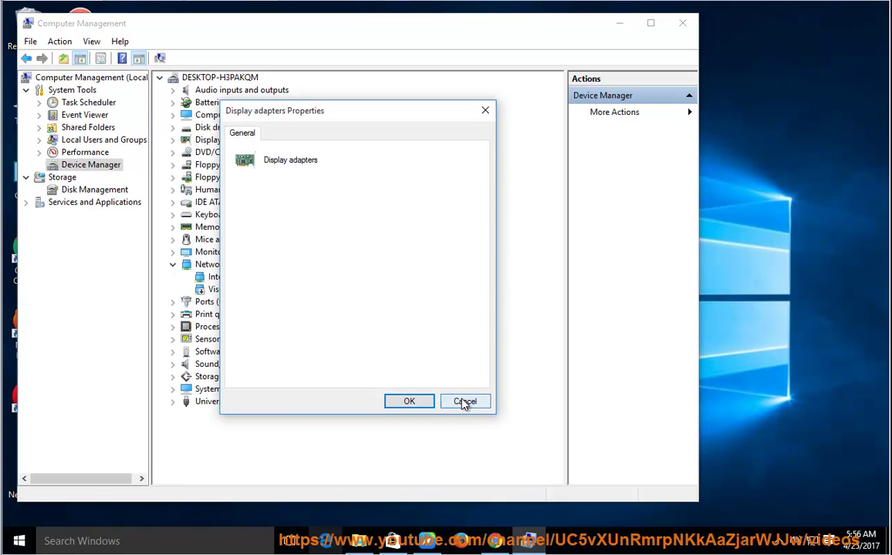
{"action": "left_click", "coordinate": [465, 402]}
- Expand Display adapters and start, then cancel, the VMware SVGA 3D driver update
{"action": "left_click", "coordinate": [172, 140]}
{"action": "left_click", "coordinate": [241, 154]}
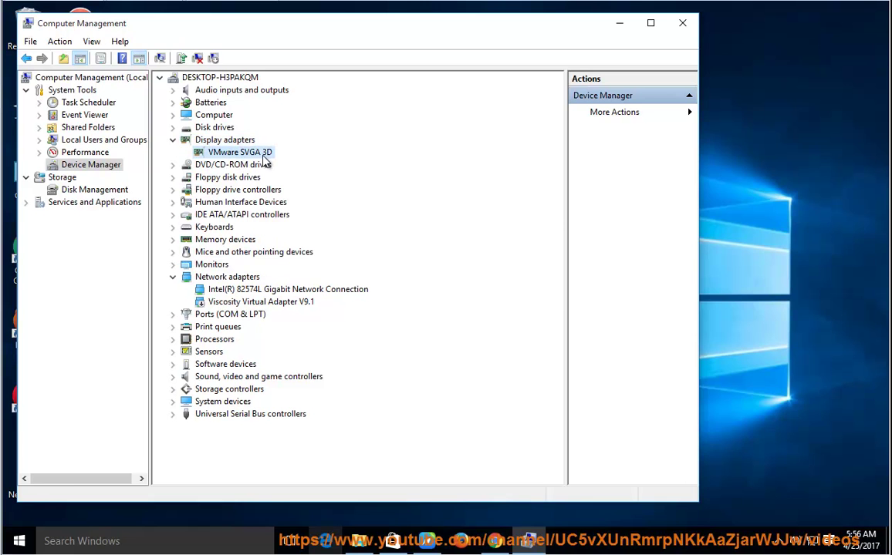
{"action": "right_click", "coordinate": [263, 155]}
{"action": "left_click", "coordinate": [347, 165]}
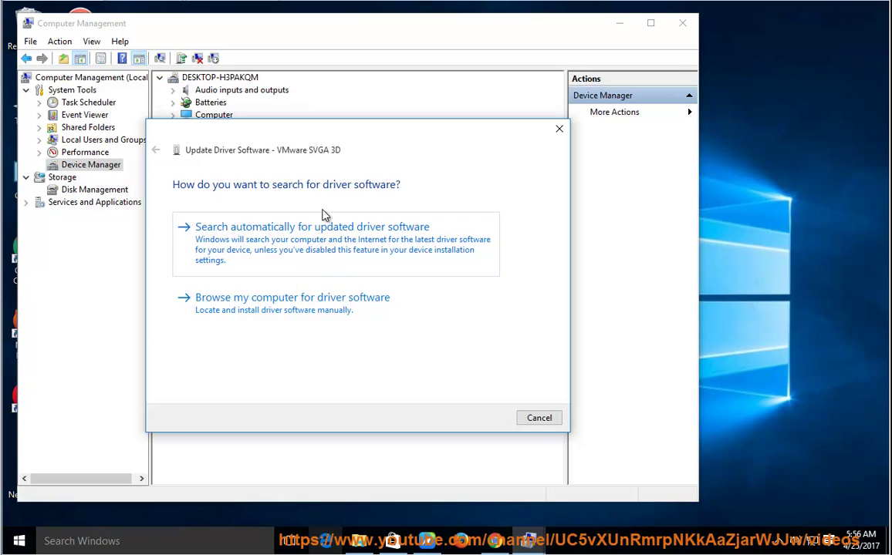
{"action": "left_click", "coordinate": [539, 419]}
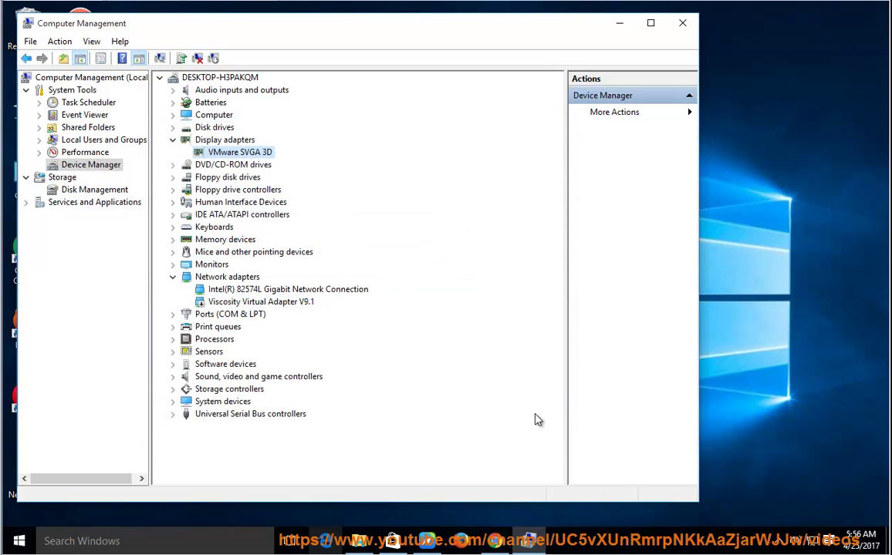
- Close Computer Management, play the guide through Plan B, then pause and minimize the reader
{"action": "left_click", "coordinate": [682, 24]}
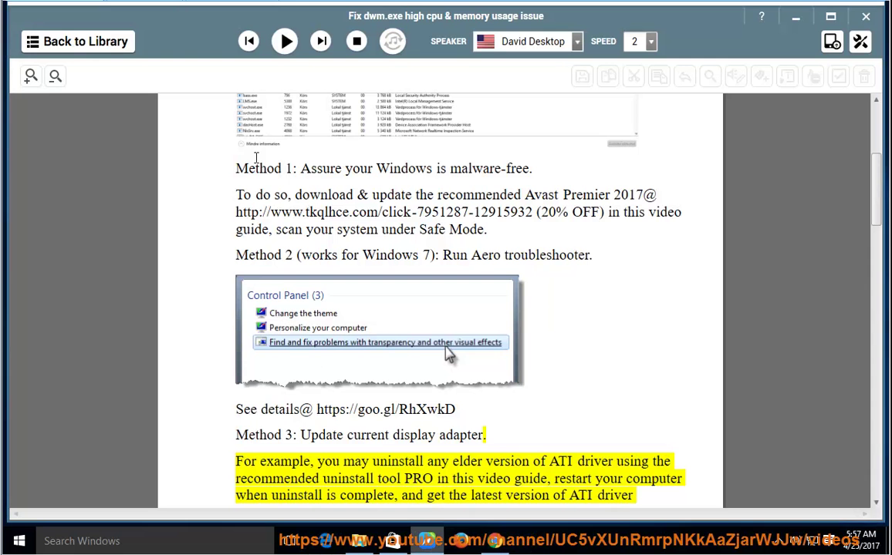
{"action": "left_click", "coordinate": [285, 41]}
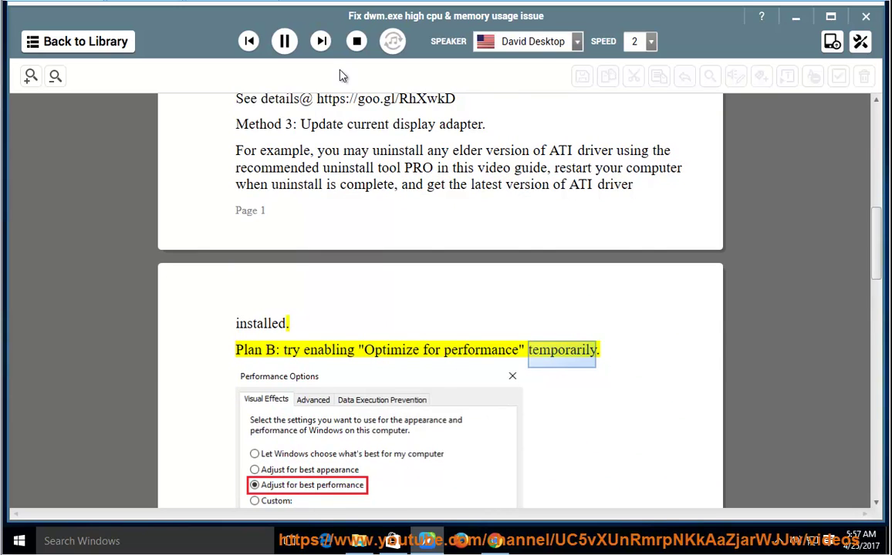
{"action": "left_click", "coordinate": [284, 41]}
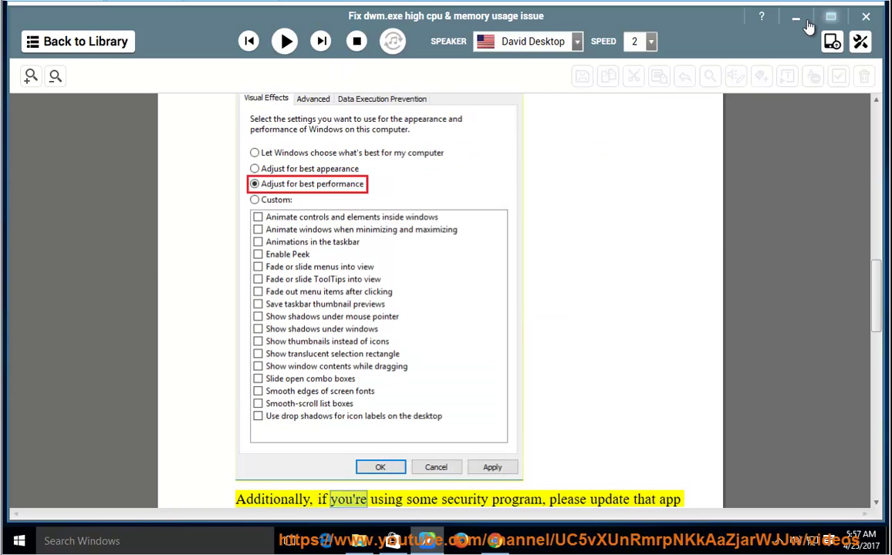
{"action": "left_click", "coordinate": [865, 17]}
- Open Advanced system settings from This PC's System properties
{"action": "right_click", "coordinate": [33, 110]}
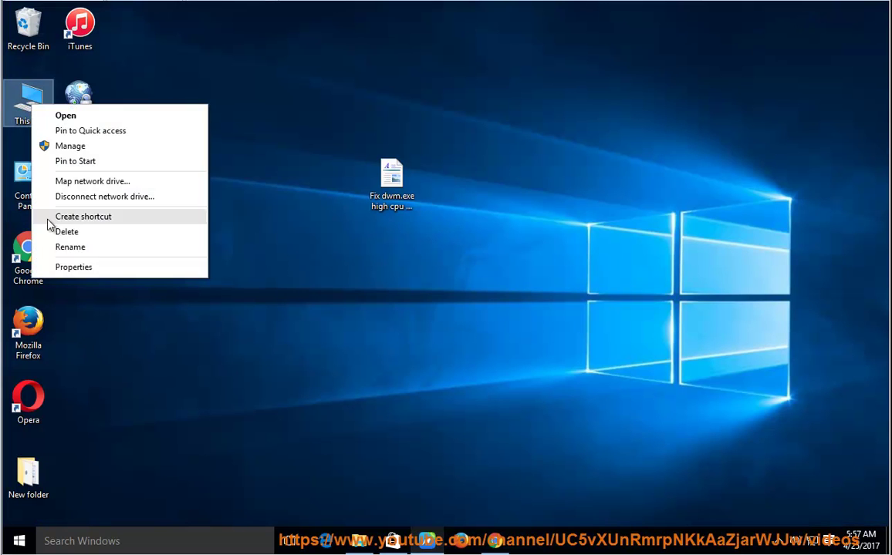
{"action": "left_click", "coordinate": [69, 267]}
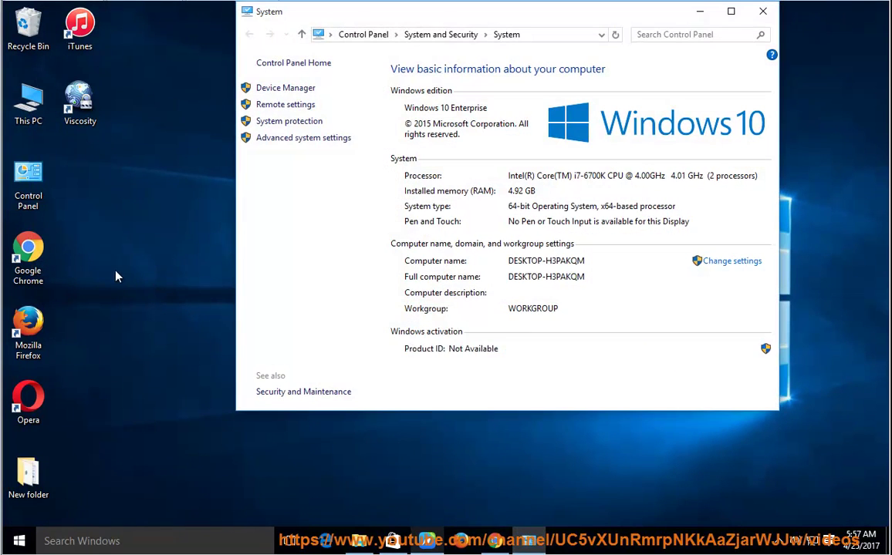
{"action": "left_click", "coordinate": [306, 145]}
{"action": "left_click_drag", "start_coordinate": [217, 36], "coordinate": [390, 130]}
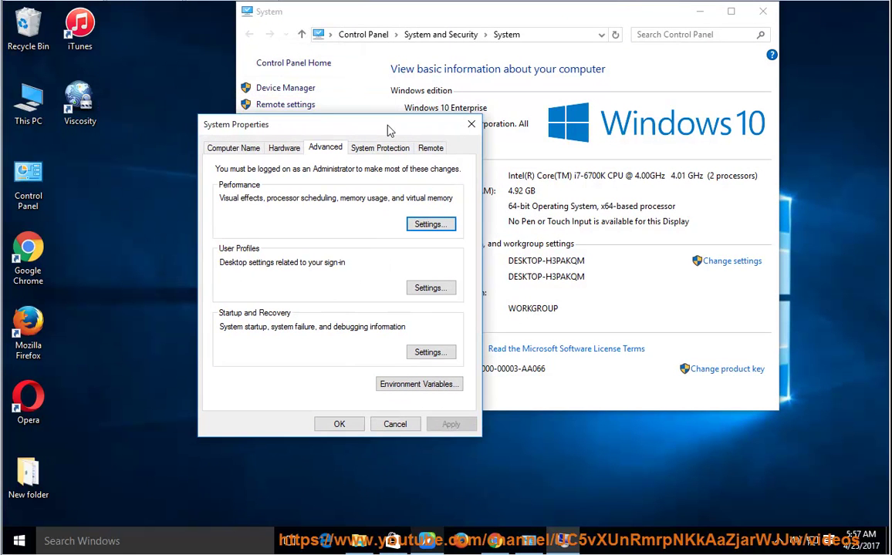
- Choose 'Adjust for best performance' in Performance Options, then close all the system windows
{"action": "left_click", "coordinate": [423, 228]}
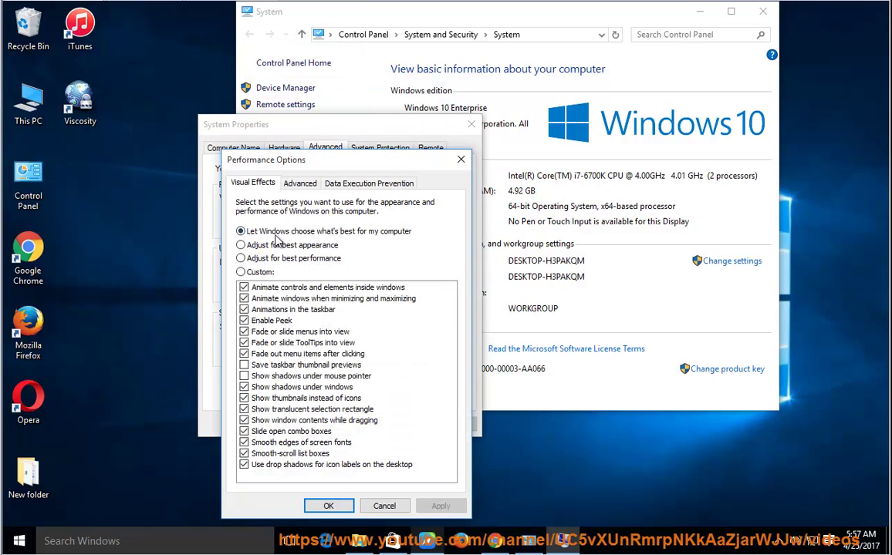
{"action": "left_click", "coordinate": [269, 259]}
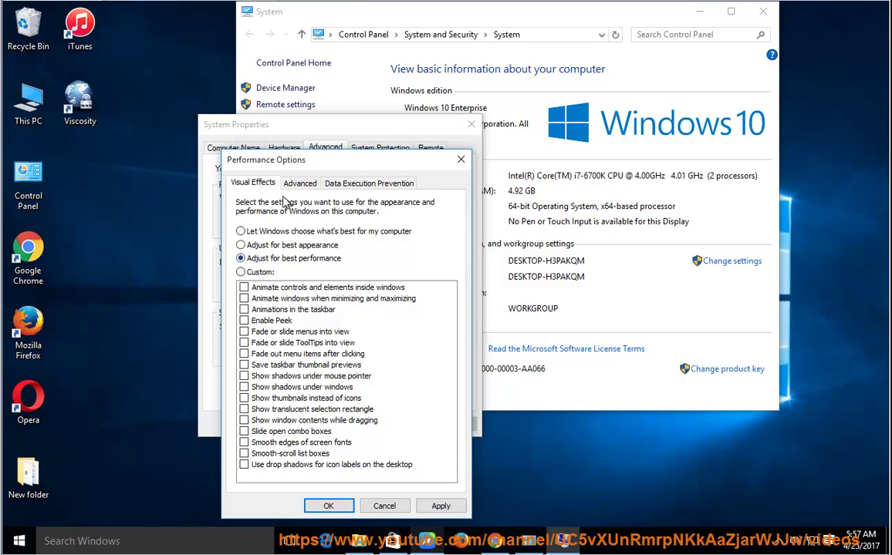
{"action": "left_click_drag", "start_coordinate": [298, 157], "coordinate": [561, 114]}
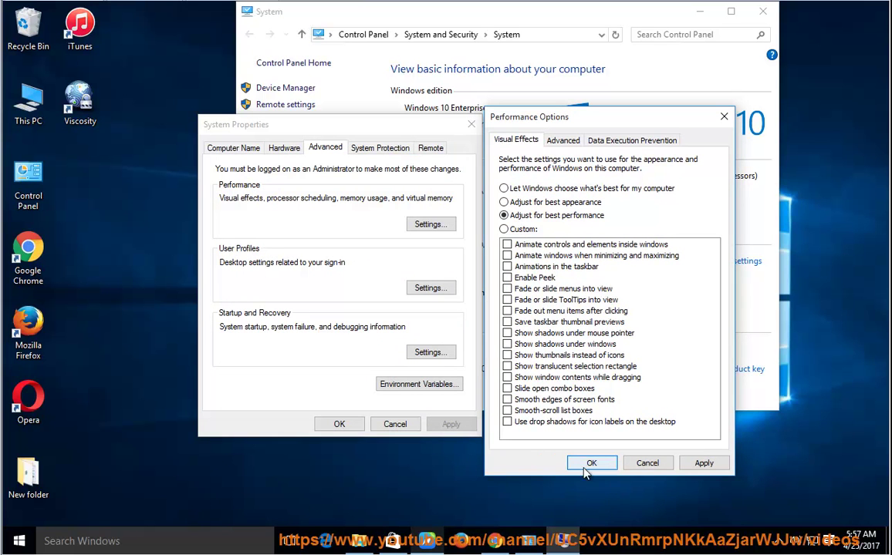
{"action": "left_click", "coordinate": [648, 464]}
{"action": "left_click", "coordinate": [395, 425]}
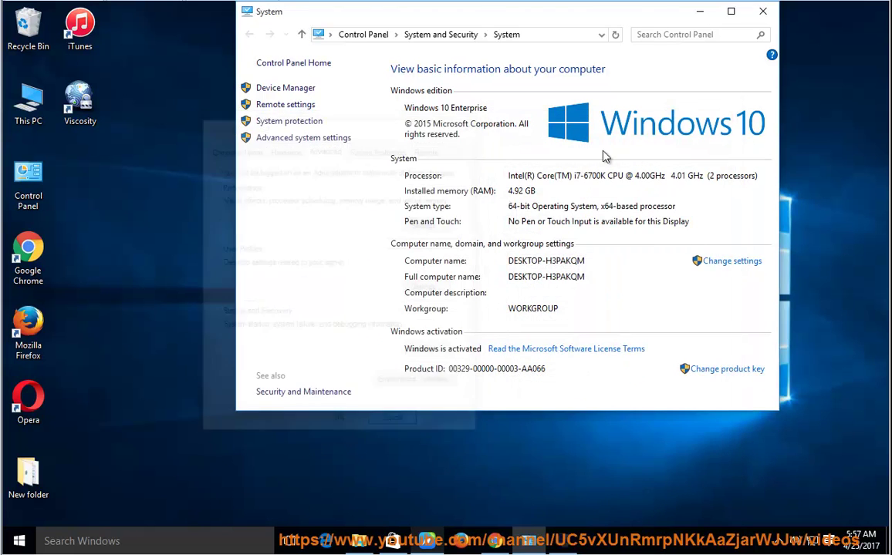
{"action": "left_click", "coordinate": [761, 12]}
- Bring the reader back and play the tutorial through Method 4's clean boot to Method 5
{"action": "left_click", "coordinate": [432, 539]}
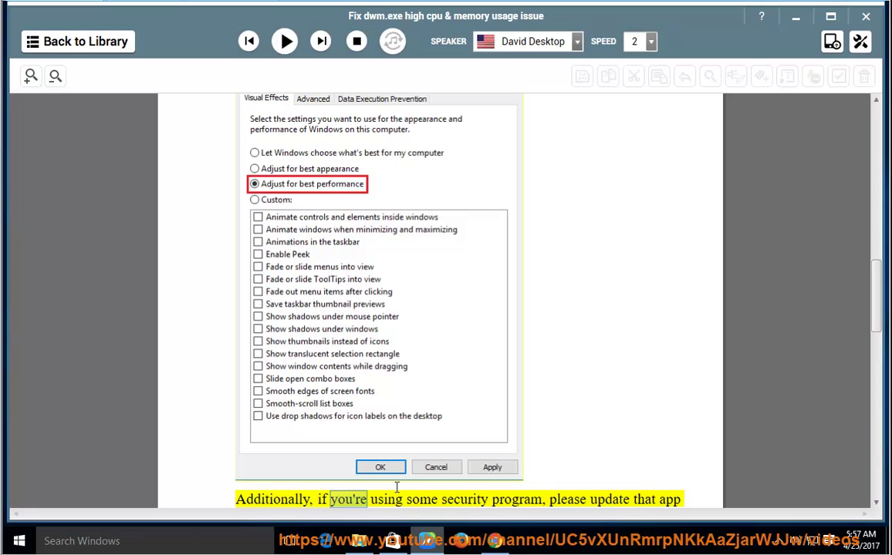
{"action": "left_click", "coordinate": [286, 43]}
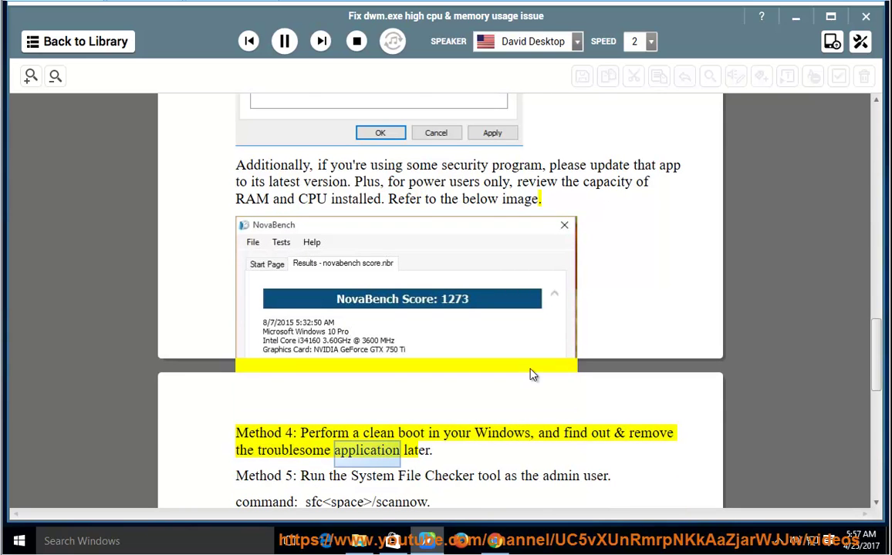
- Review the Internet Download Manager, iTunesHelper and OneDrive startup entries in Task Manager
{"action": "right_click", "coordinate": [604, 540]}
{"action": "left_click", "coordinate": [651, 495]}
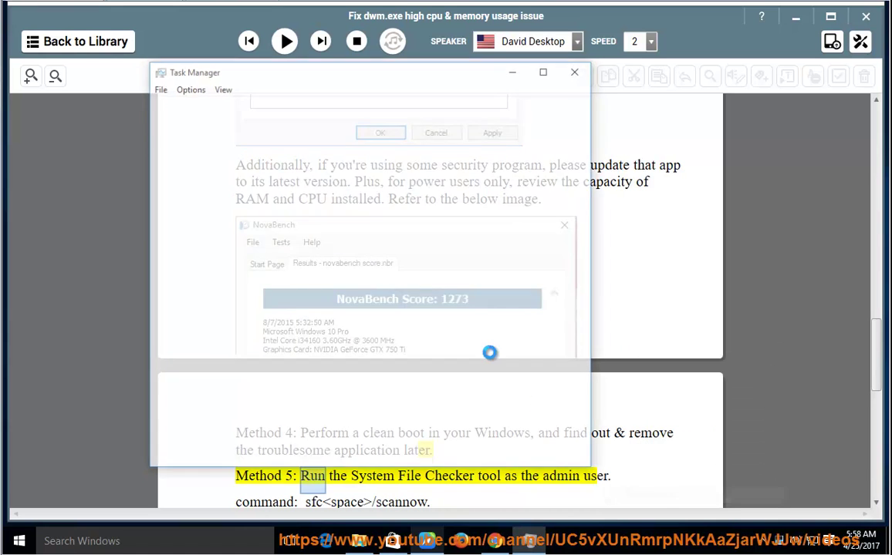
{"action": "left_click", "coordinate": [315, 105]}
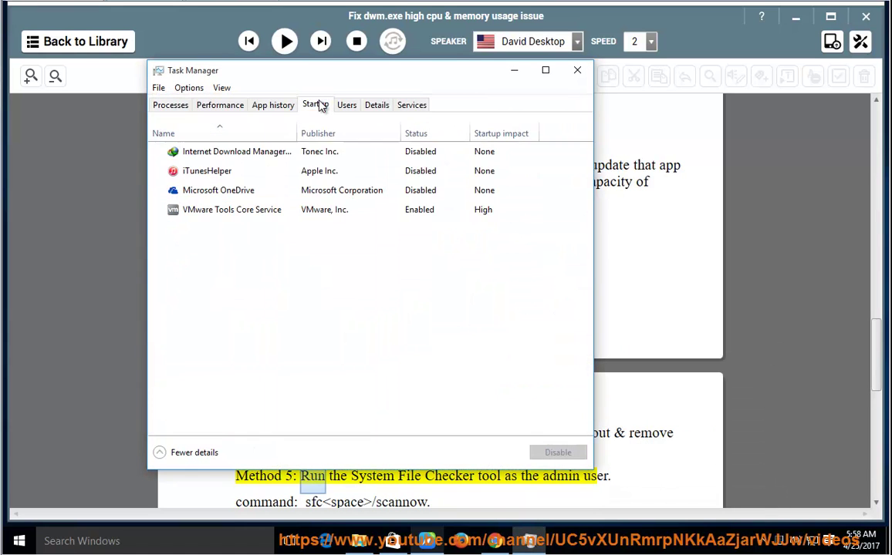
{"action": "left_click", "coordinate": [301, 153]}
{"action": "left_click", "coordinate": [428, 170]}
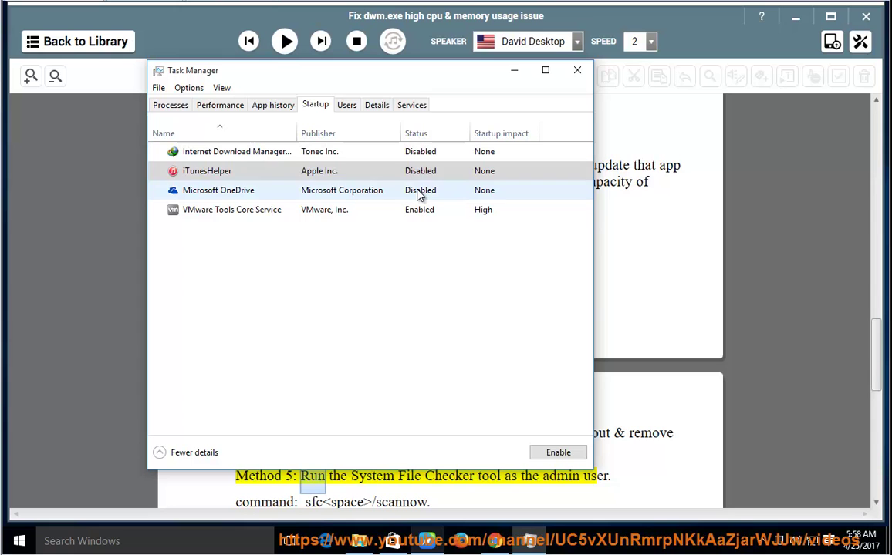
{"action": "left_click", "coordinate": [428, 189]}
{"action": "left_click", "coordinate": [521, 69]}
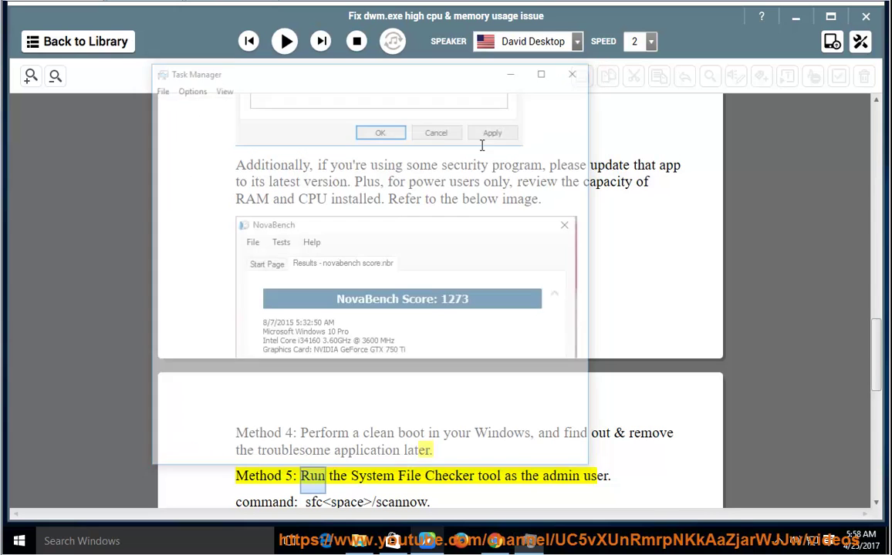
- Run MSCONFIG, hide all Microsoft services, and disable all remaining services
{"action": "key", "text": "super+r"}
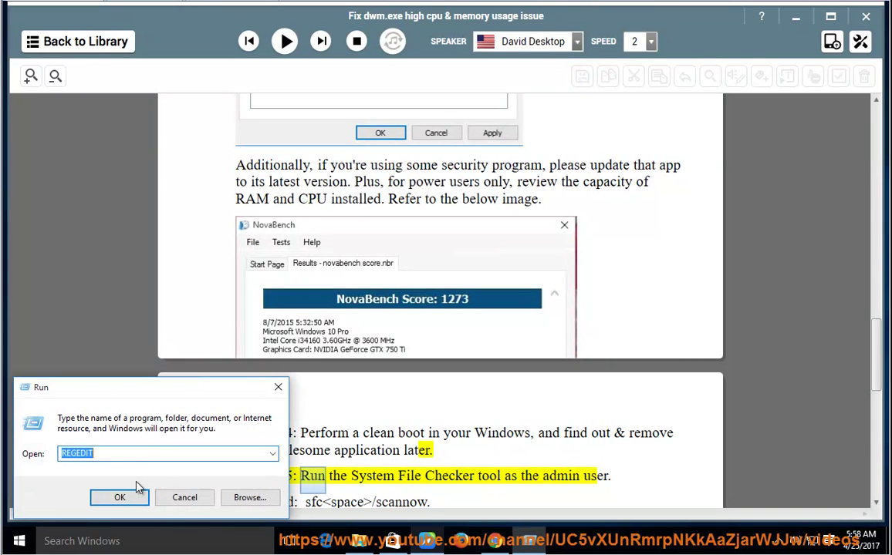
{"action": "type", "text": "MSCONFIG"}
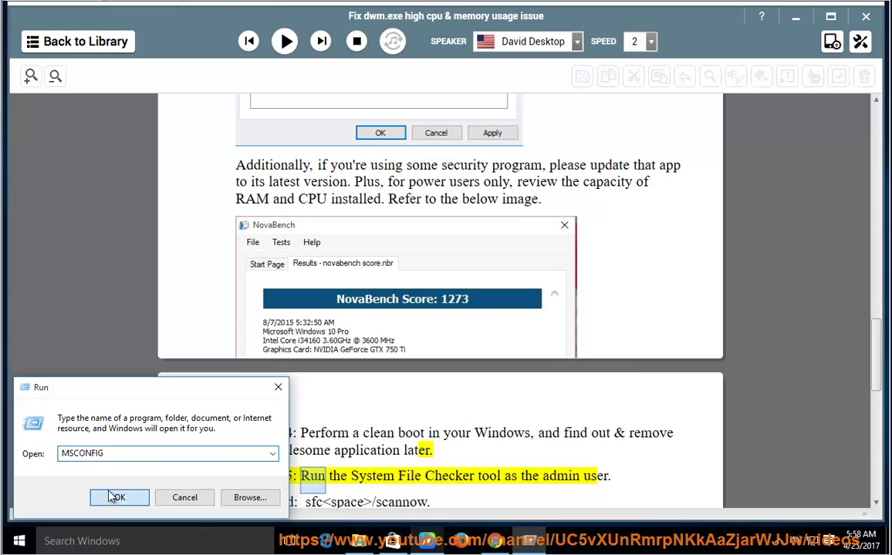
{"action": "left_click", "coordinate": [131, 498]}
{"action": "left_click", "coordinate": [337, 165]}
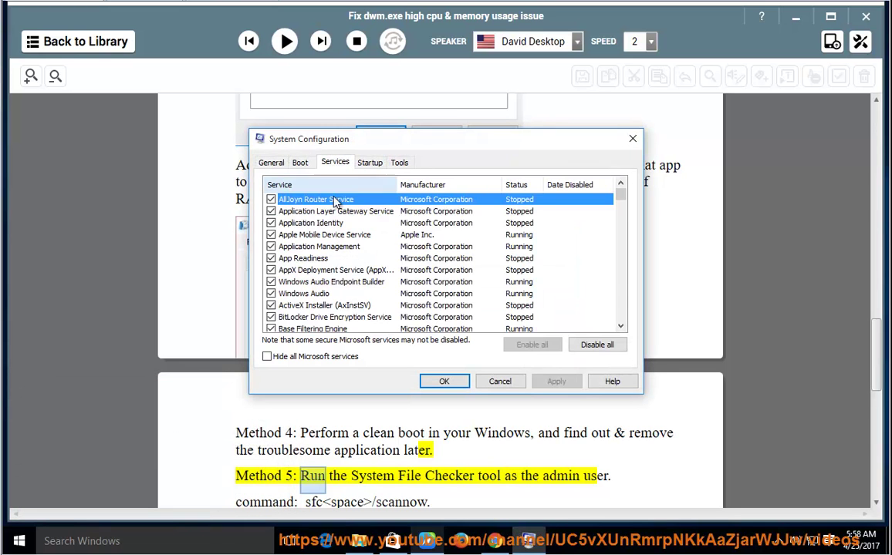
{"action": "left_click", "coordinate": [299, 359]}
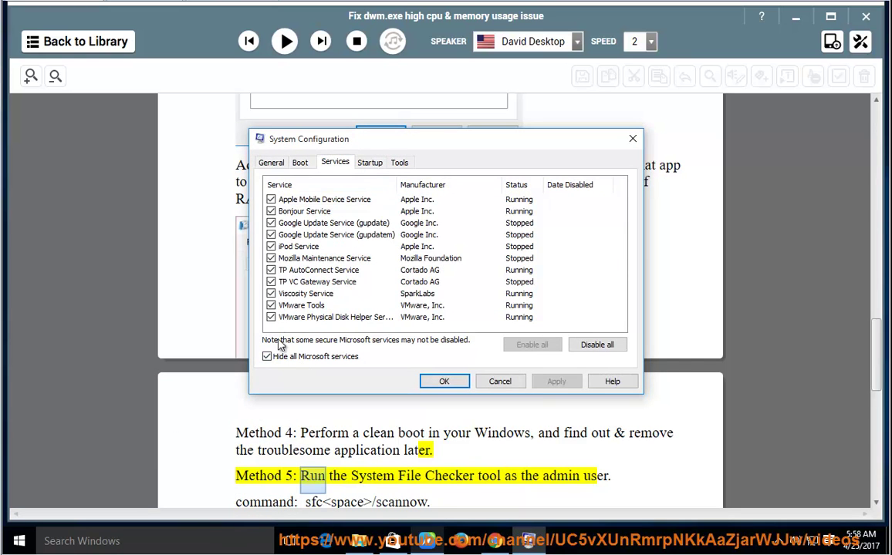
{"action": "left_click", "coordinate": [585, 344]}
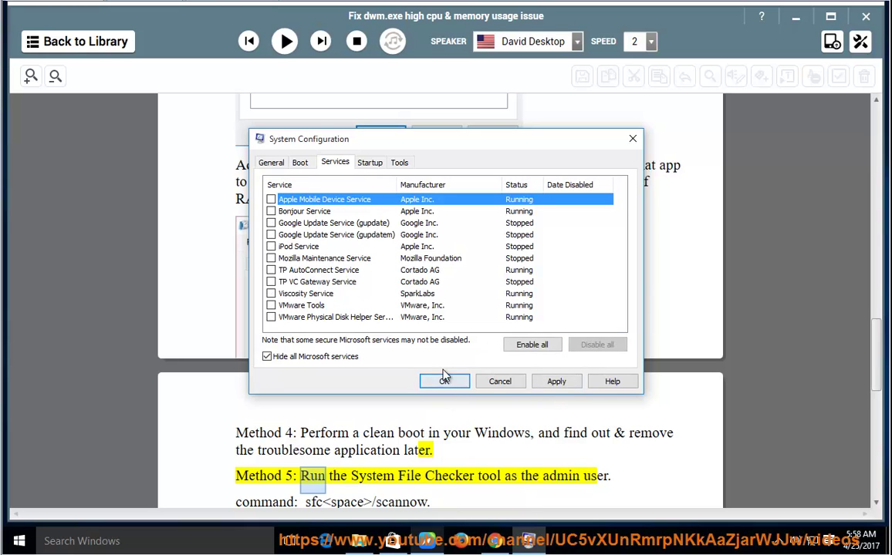
{"action": "left_click", "coordinate": [487, 379]}
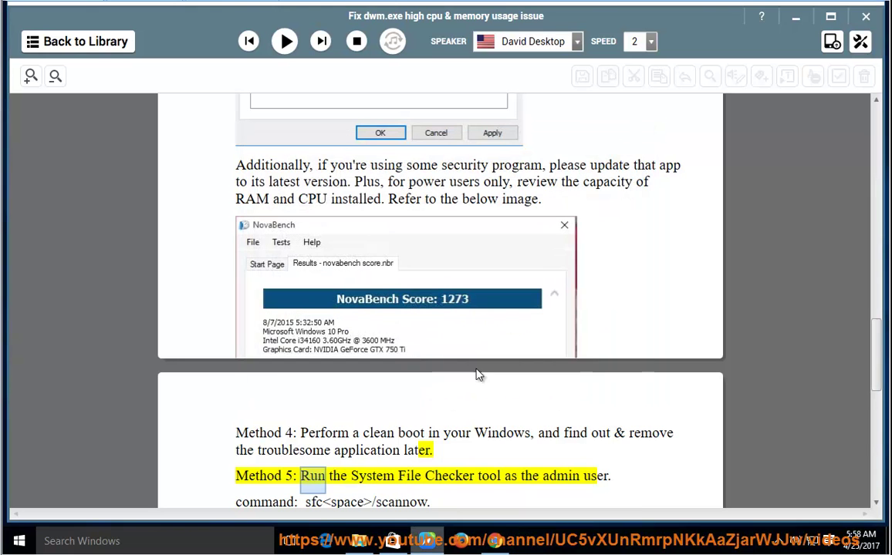
- Play the tutorial through sfc /scannow and Method 6, pausing at 'And make sure your Windows is current'
{"action": "left_click", "coordinate": [285, 41]}
{"action": "scroll", "coordinate": [486, 305], "scroll_direction": "down", "scroll_amount": 1}
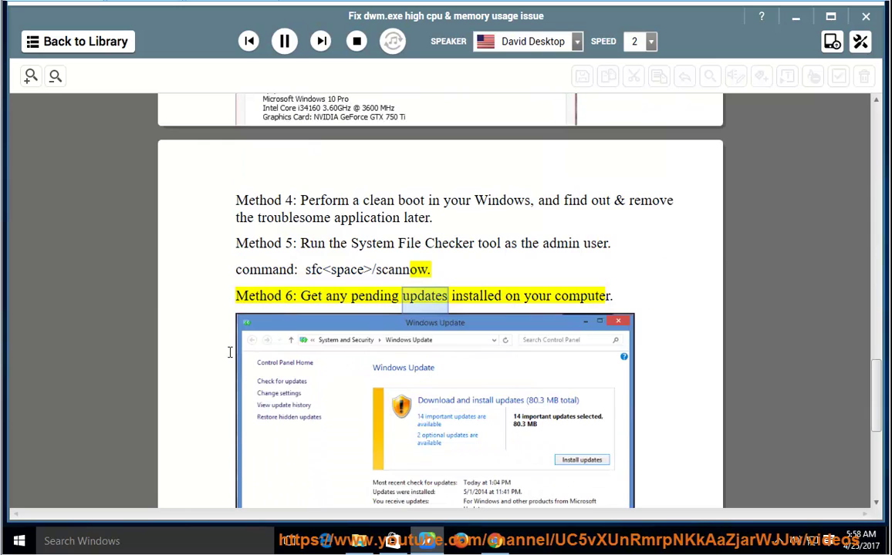
{"action": "left_click", "coordinate": [284, 41]}
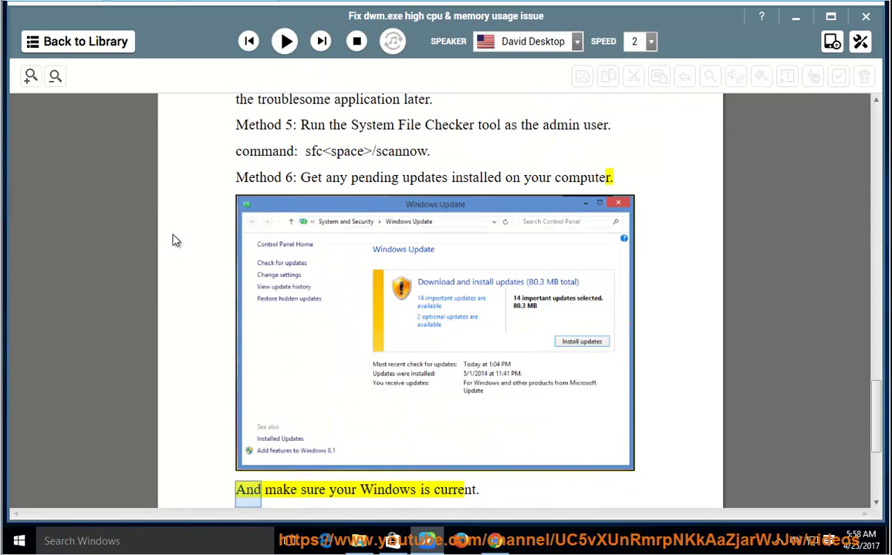
- Open Update & security in Settings to view the four available updates, then close Settings
{"action": "left_click", "coordinate": [19, 540]}
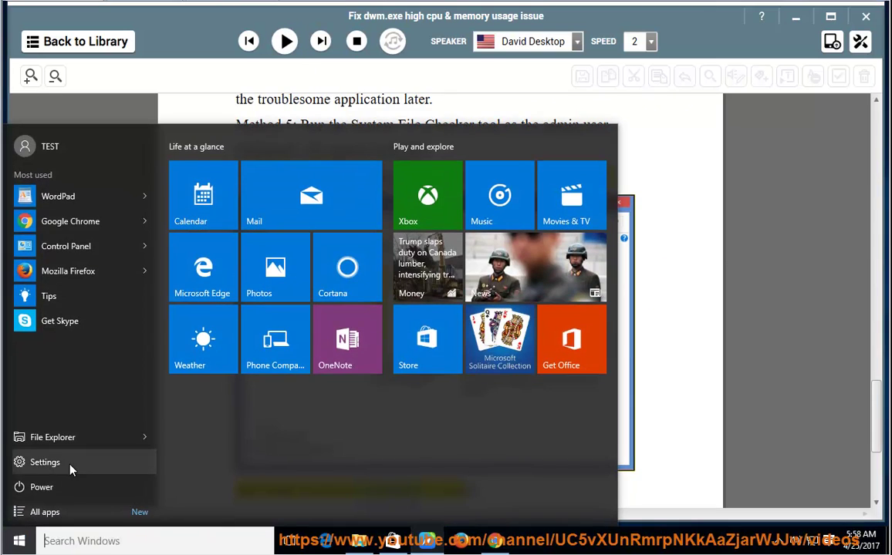
{"action": "left_click", "coordinate": [68, 468]}
{"action": "left_click", "coordinate": [427, 458]}
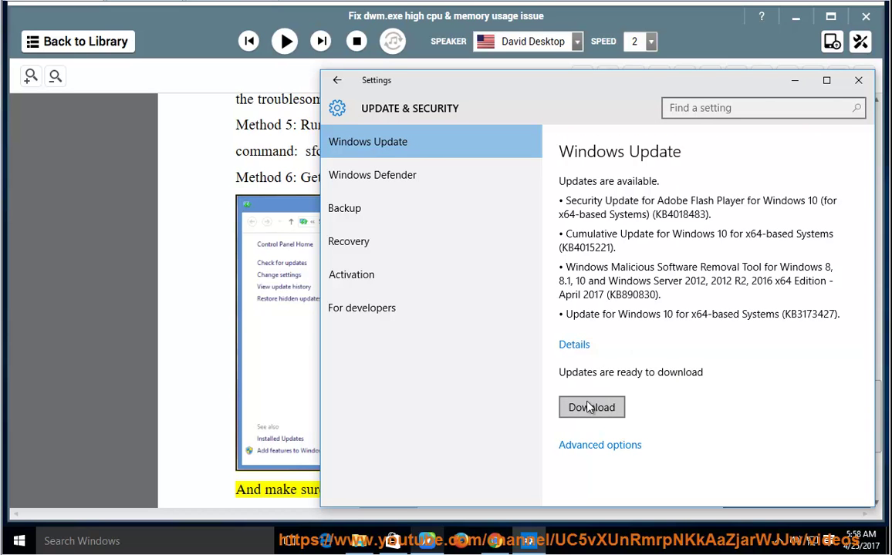
{"action": "left_click", "coordinate": [856, 82]}
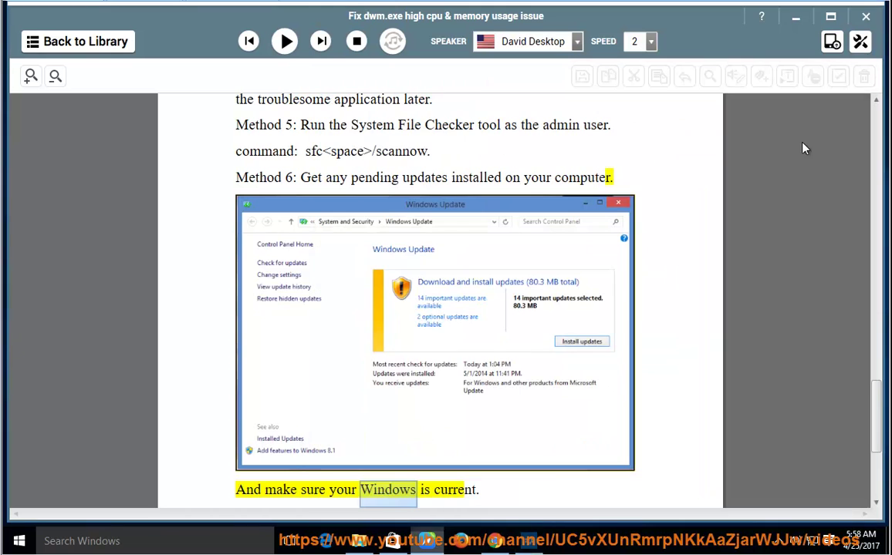